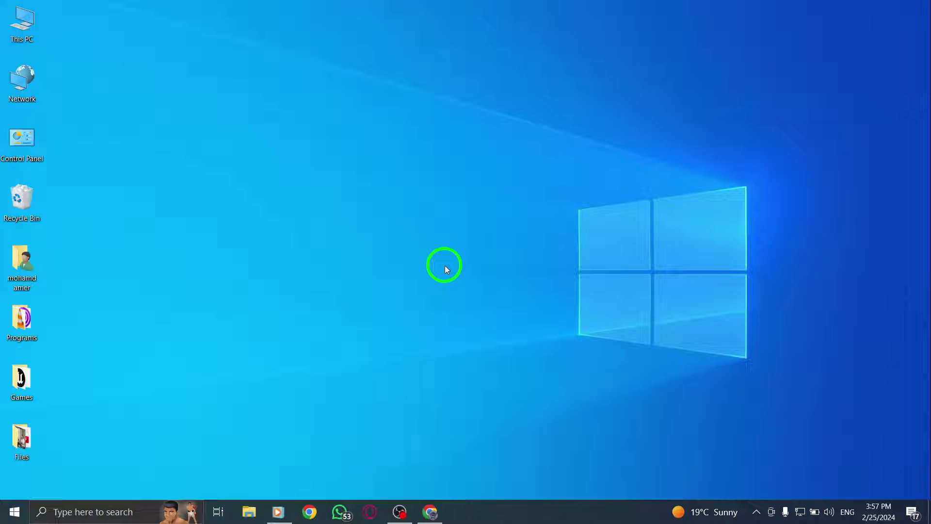
click(429, 512)
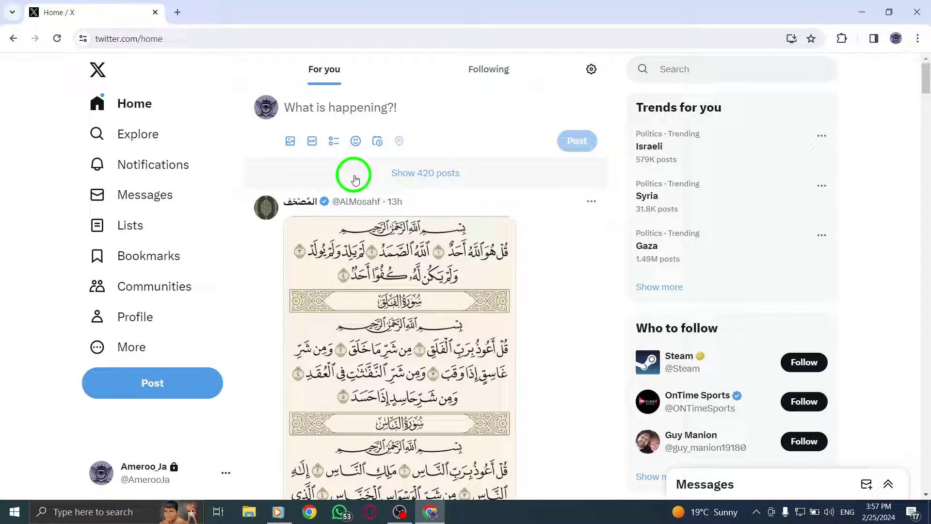
scroll(402, 143, down, 2)
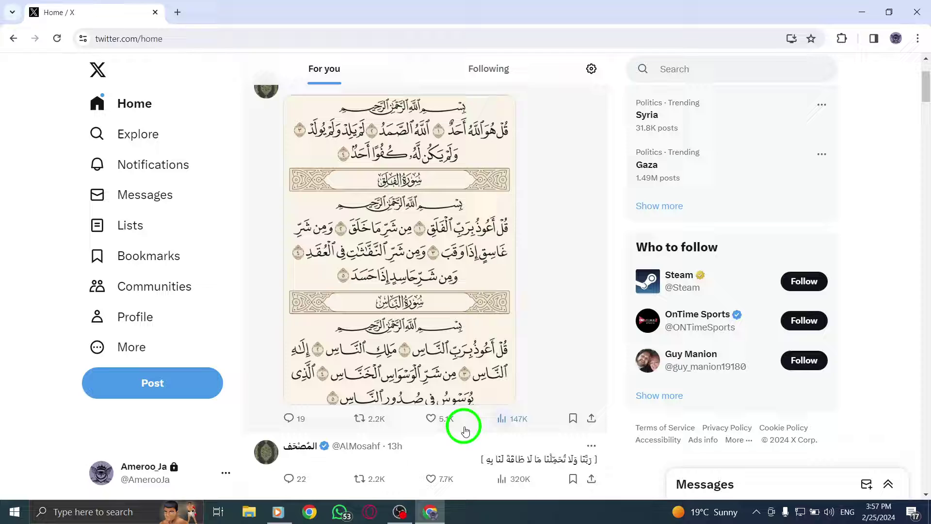
scroll(452, 407, down, 1)
scroll(421, 342, down, 2)
click(493, 335)
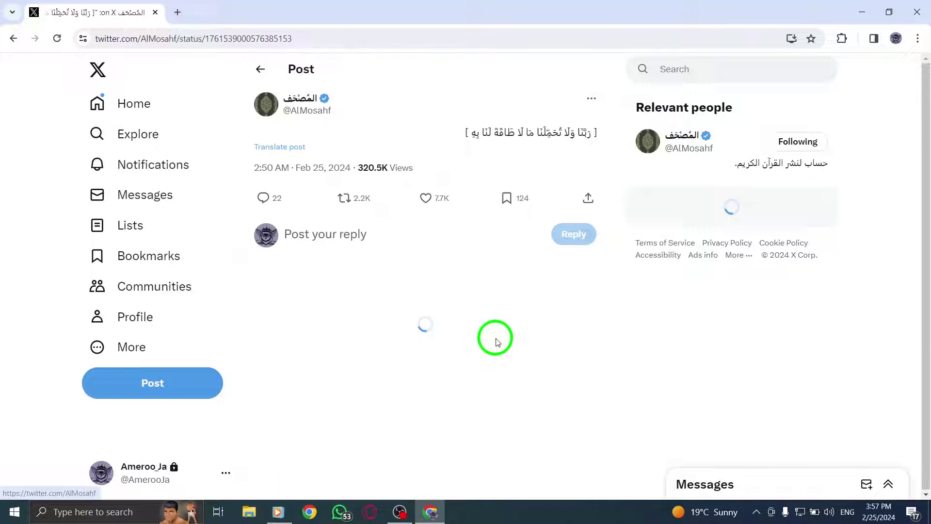
scroll(418, 240, down, 3)
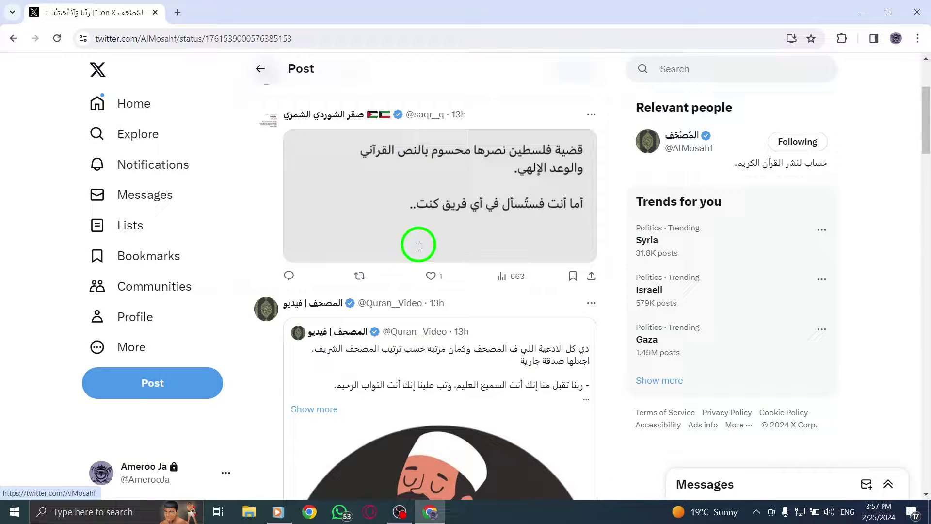
scroll(384, 307, down, 1)
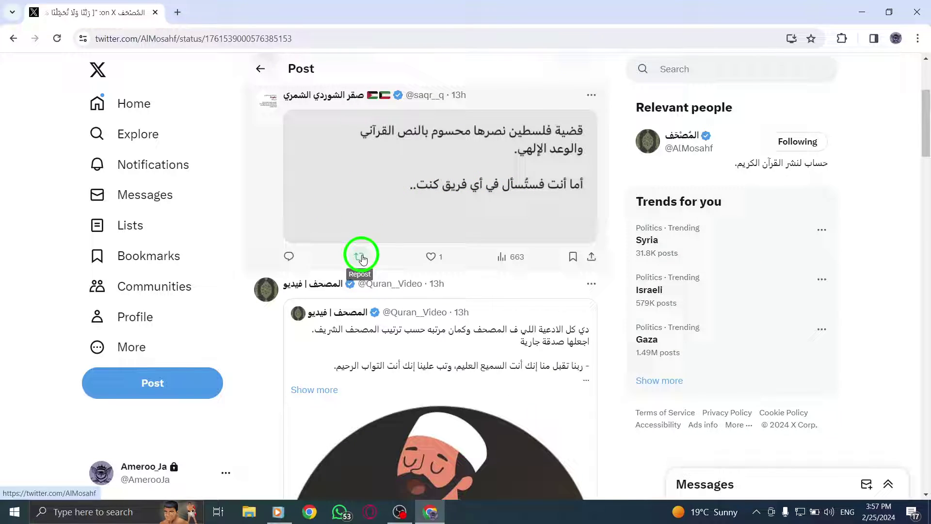
scroll(370, 205, up, 3)
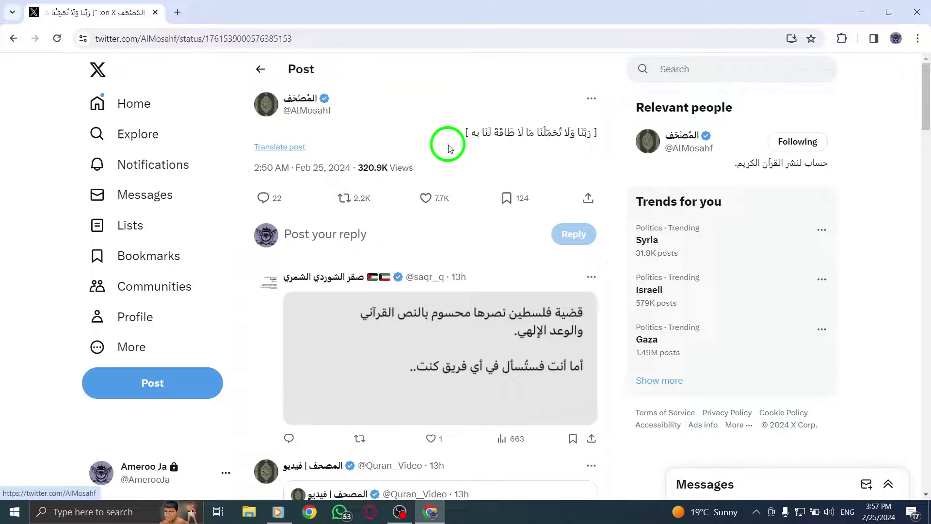
scroll(479, 148, down, 5)
scroll(479, 149, down, 3)
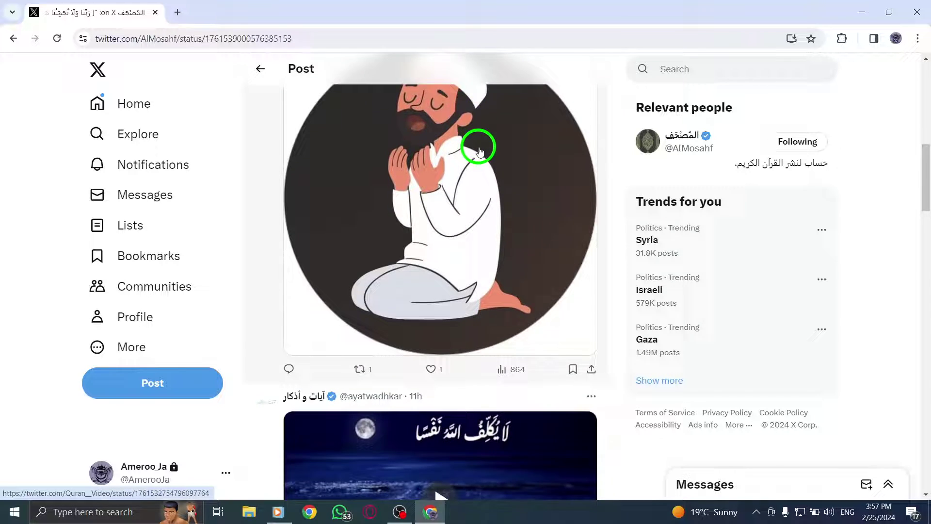
scroll(479, 149, down, 3)
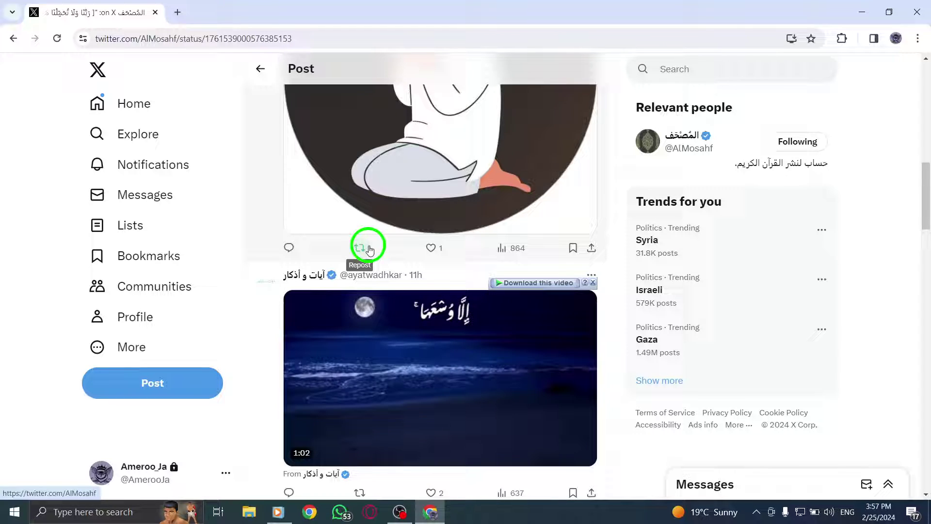
scroll(369, 249, up, 5)
scroll(370, 249, up, 5)
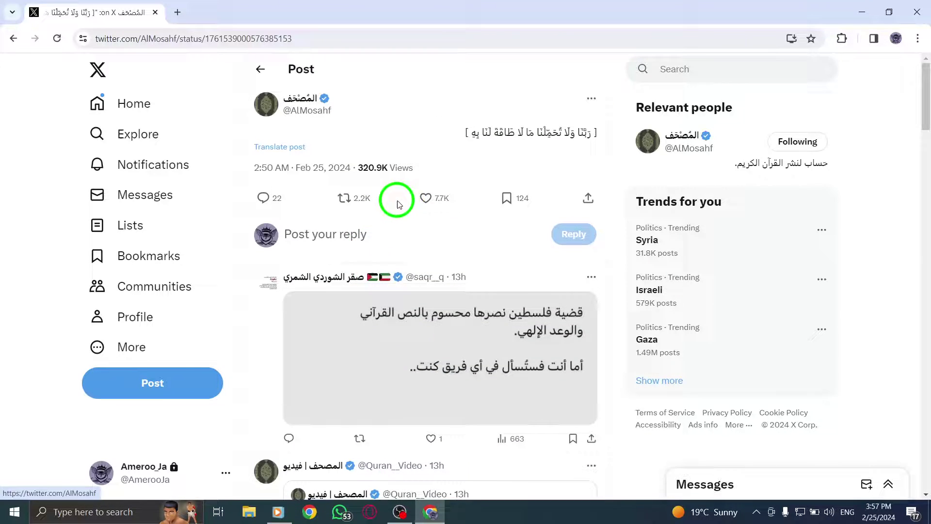
click(264, 198)
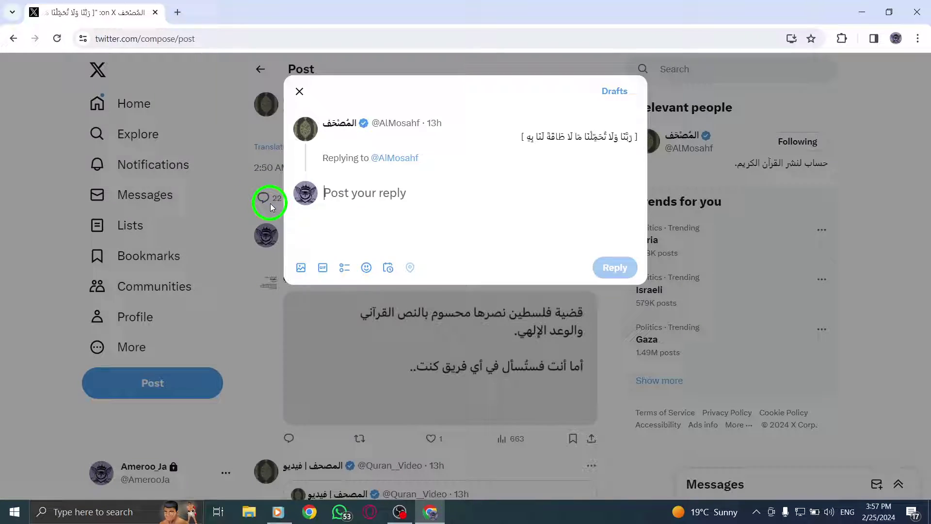
click(362, 193)
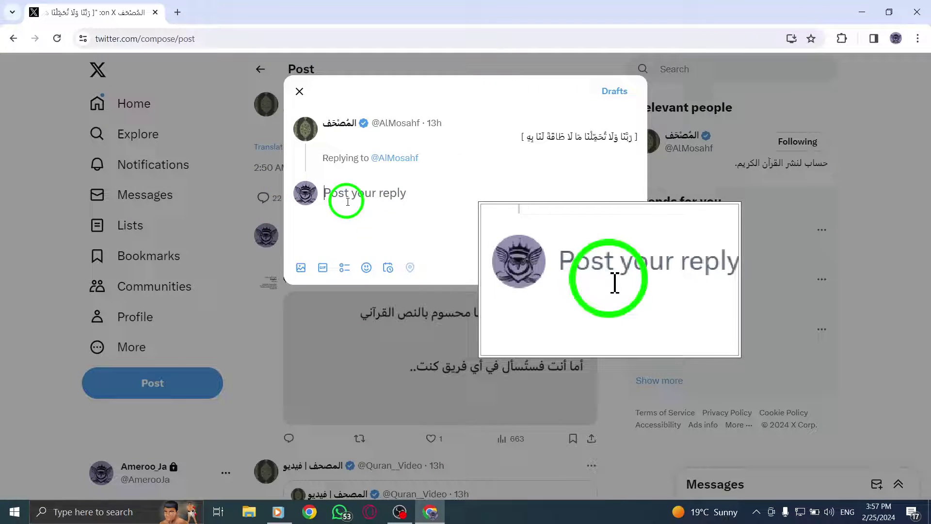
text(asd)
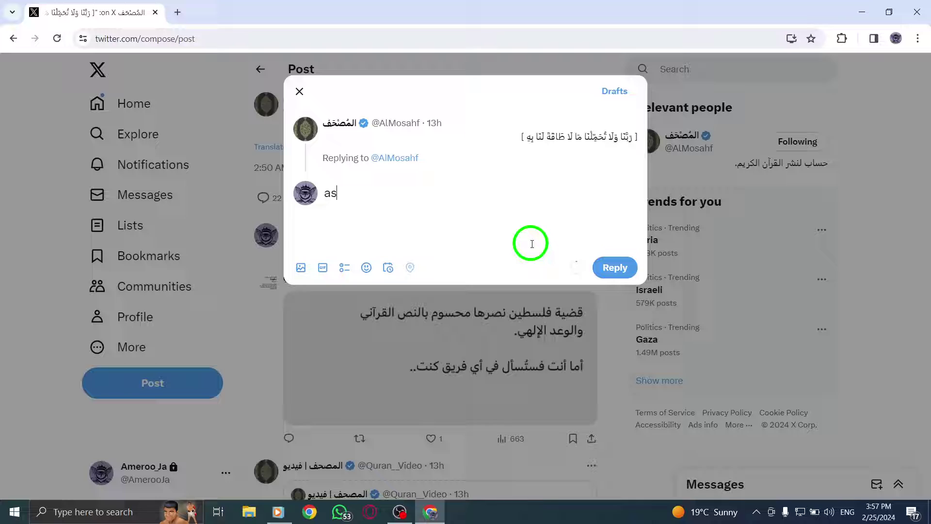
key(BackSpace)
key(BackSpace)
key(BackSpace)
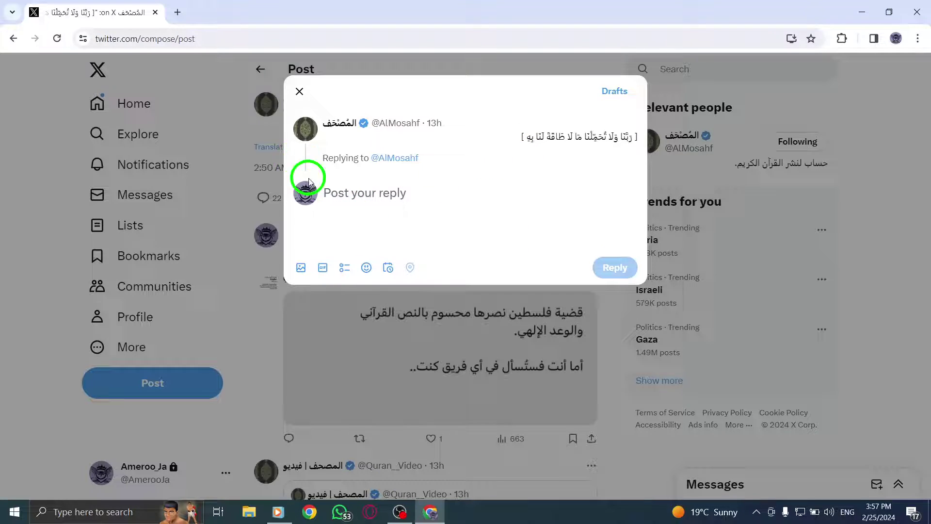
Discard the reply and return to the top of the Home feed.
click(300, 91)
click(260, 73)
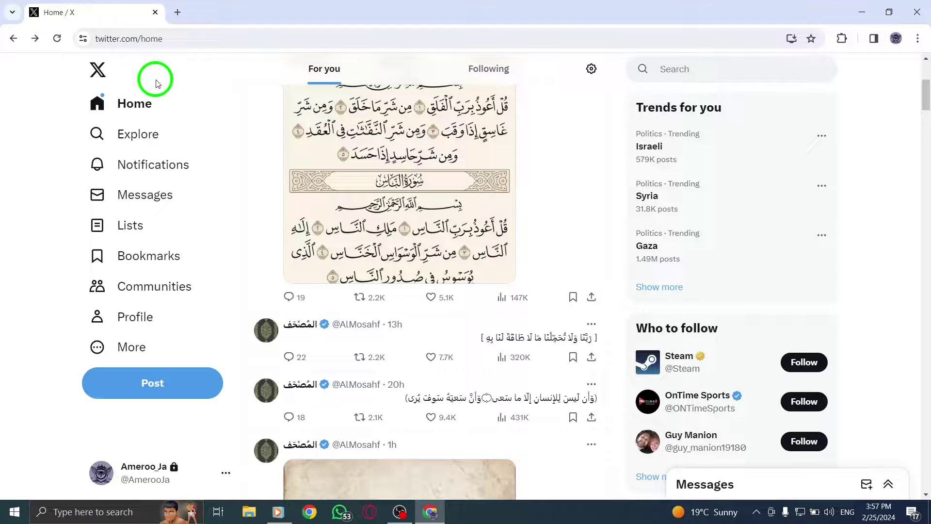
click(135, 103)
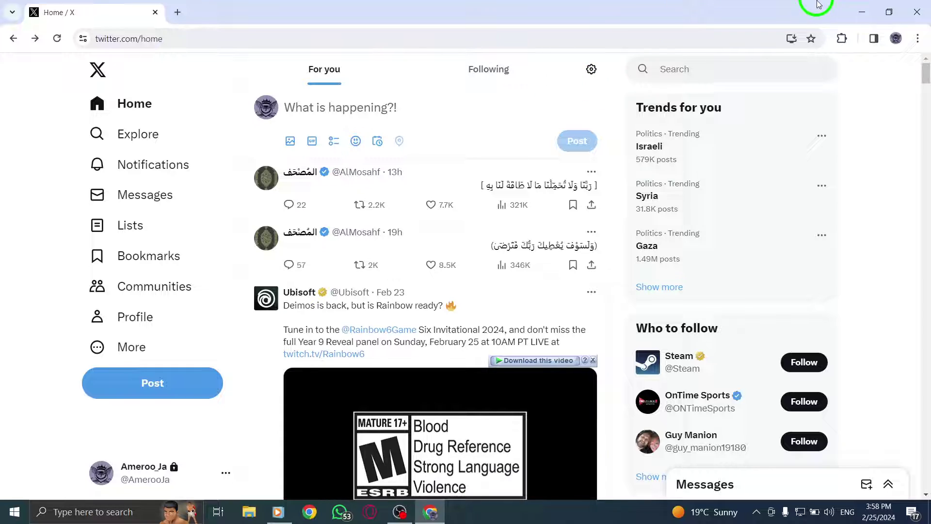
click(861, 11)
right_click(441, 146)
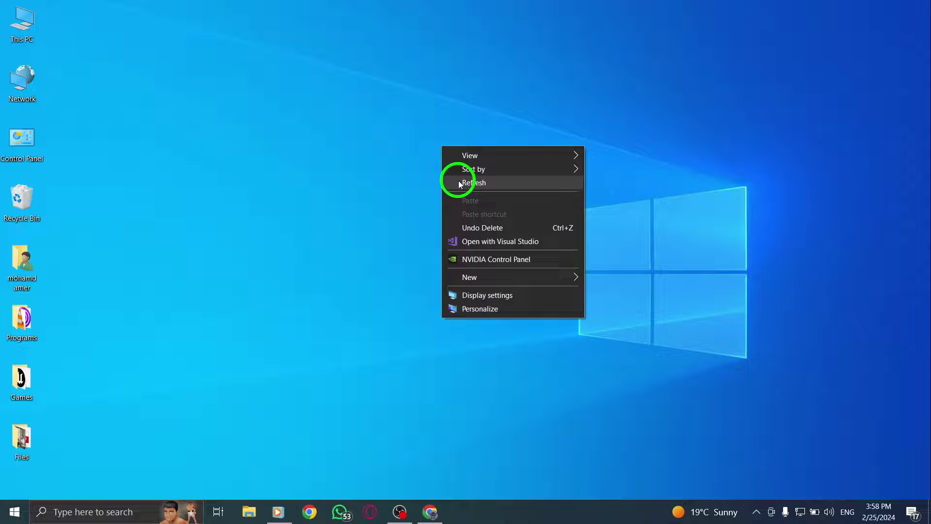
click(459, 181)
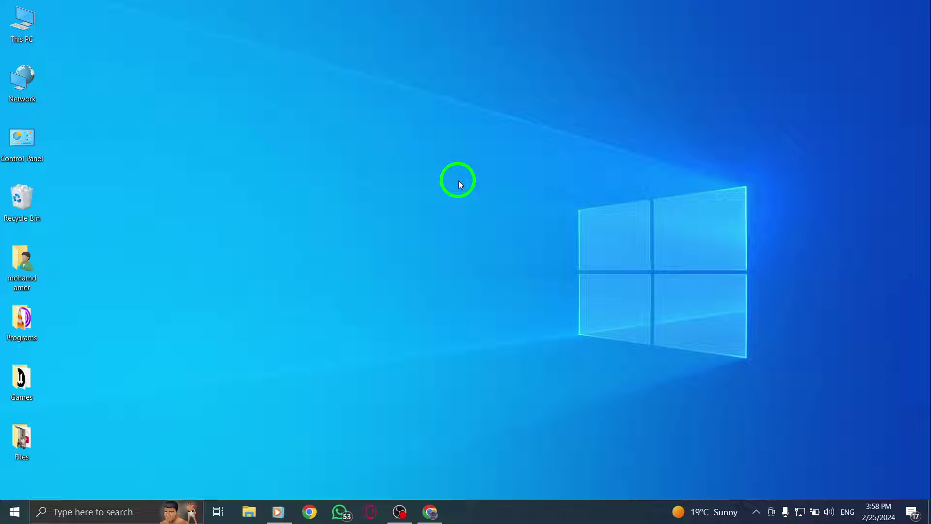